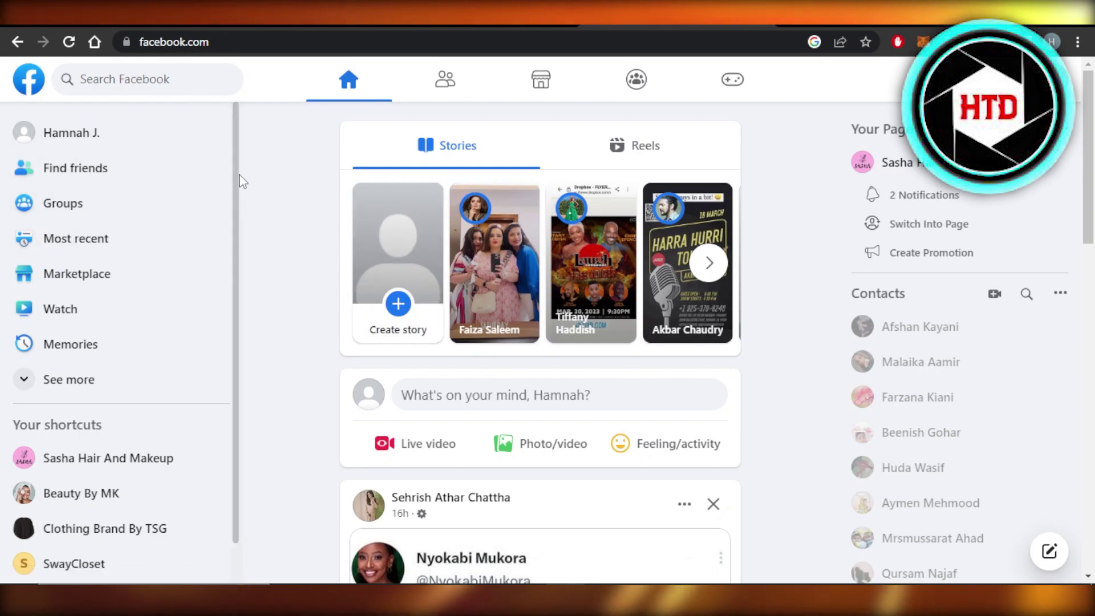
{"action": "left_click_drag", "start_coordinate": [237, 177], "coordinate": [237, 228]}
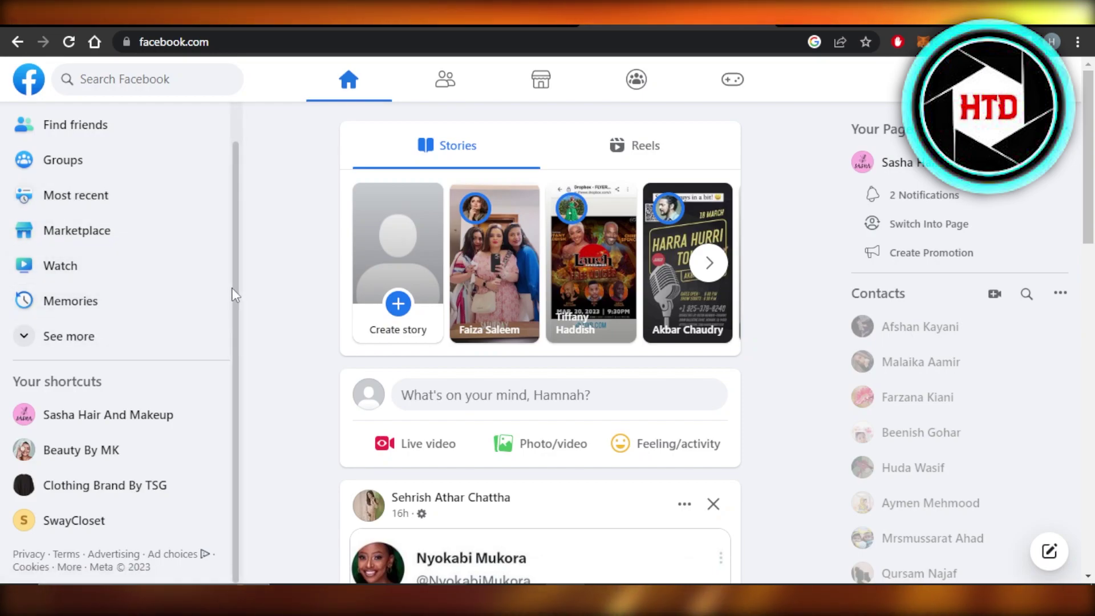
{"action": "scroll", "coordinate": [239, 174], "scroll_direction": "up", "scroll_amount": 2}
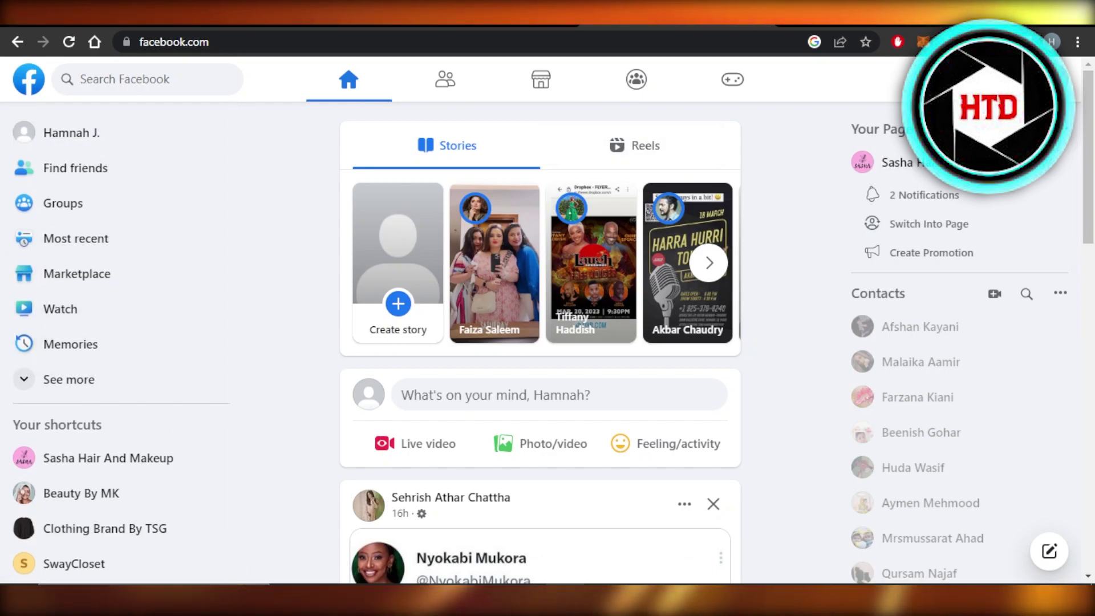
Step: Open the full Facebook Settings page from the account menu's Settings & privacy options
{"action": "left_click", "coordinate": [1052, 80]}
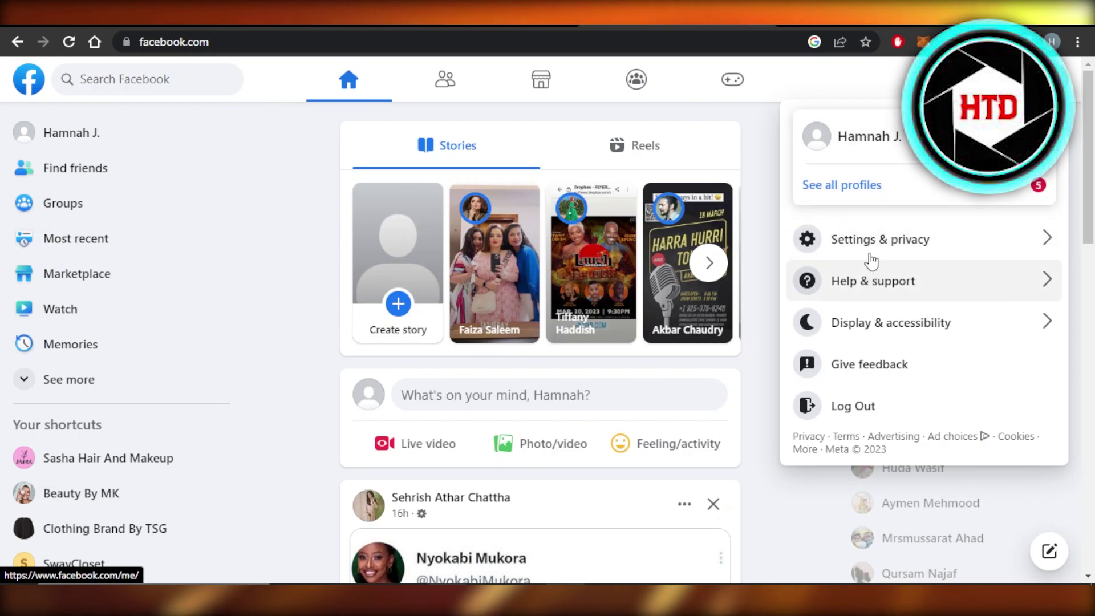
{"action": "left_click", "coordinate": [871, 248]}
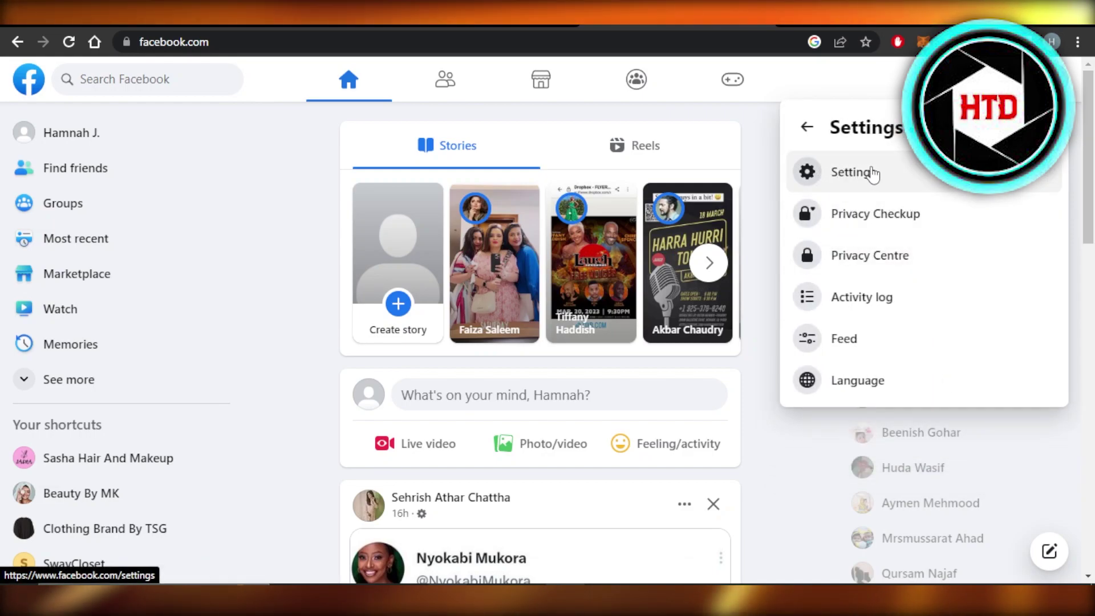
{"action": "left_click", "coordinate": [902, 181]}
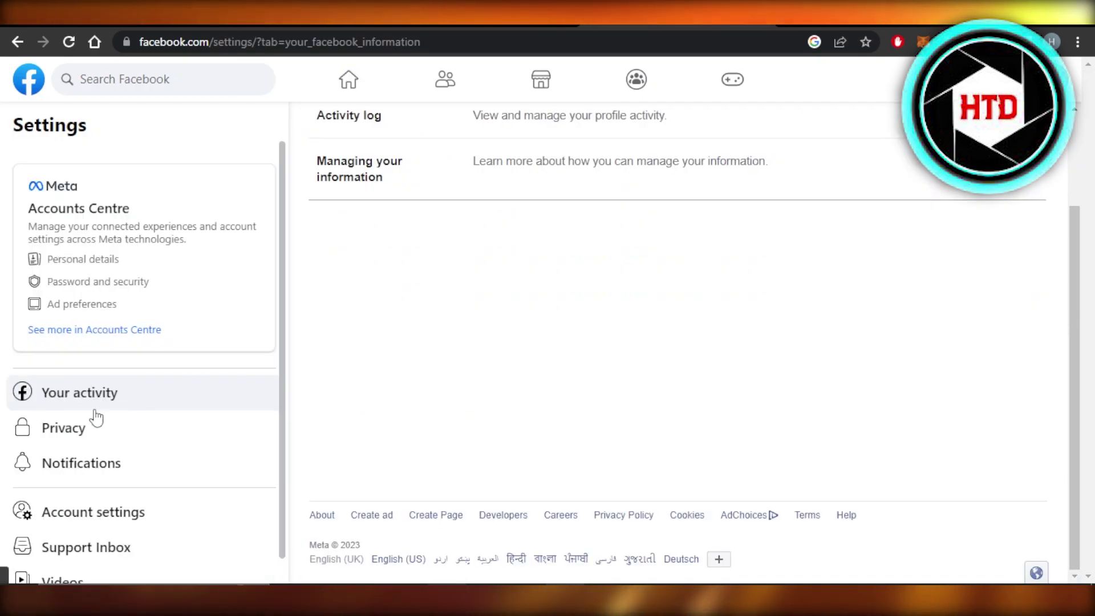
Step: Open the Privacy settings section to view the email, phone and search engine lookup options
{"action": "left_click", "coordinate": [64, 437]}
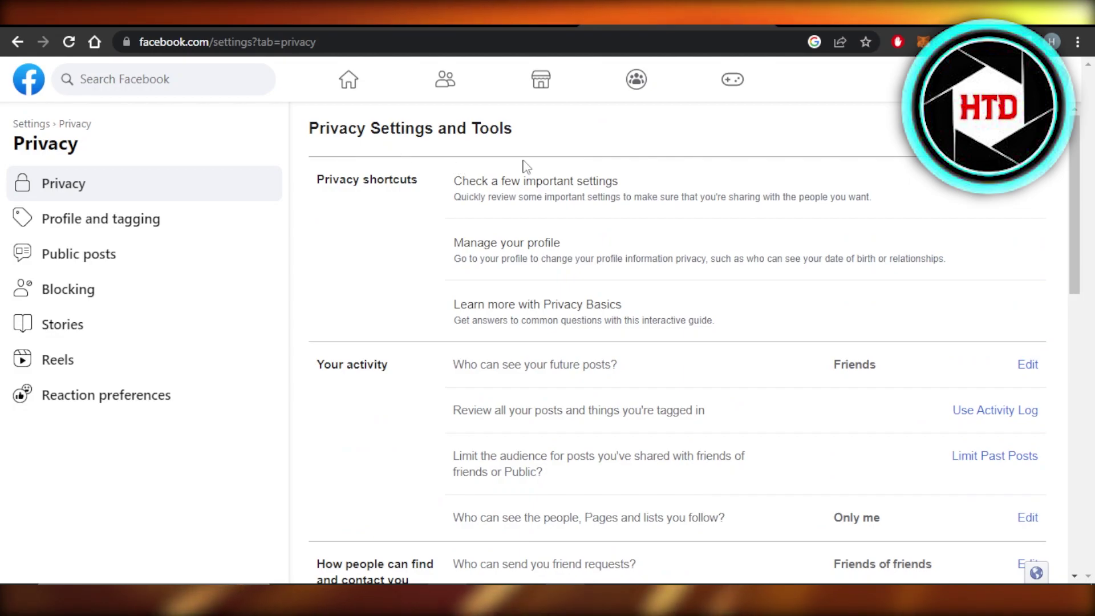
{"action": "left_click_drag", "start_coordinate": [1074, 183], "coordinate": [1085, 302]}
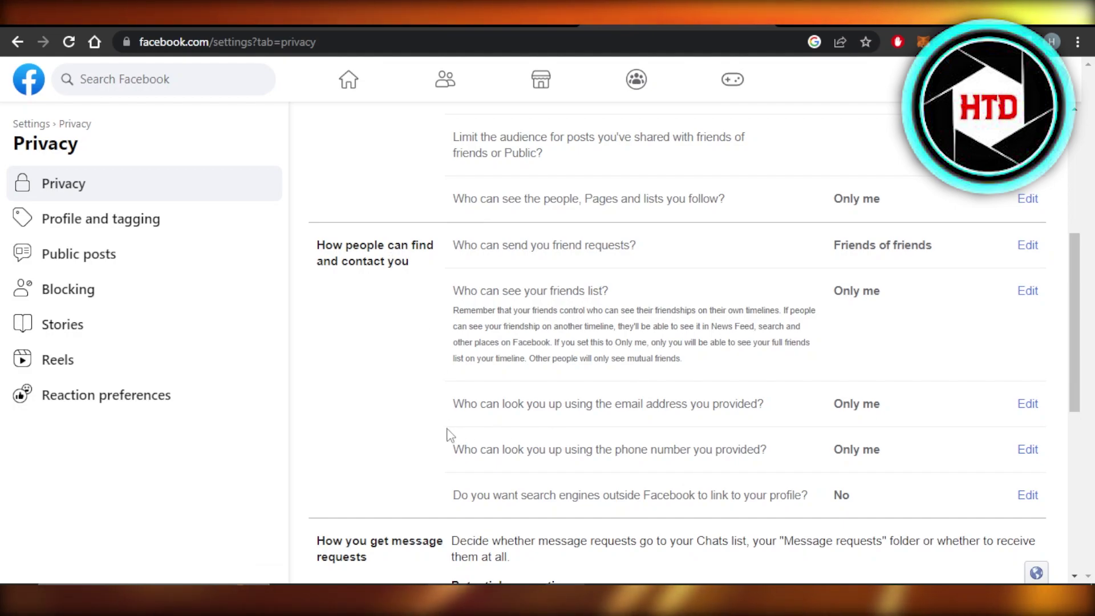
{"action": "mouse_move", "coordinate": [941, 325]}
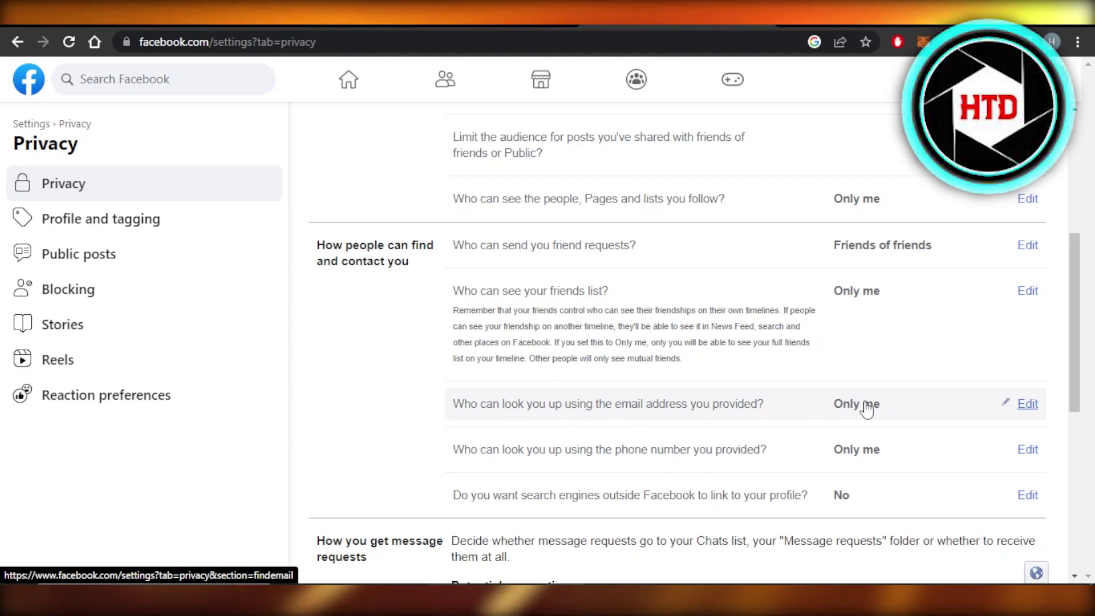
{"action": "mouse_move", "coordinate": [744, 325]}
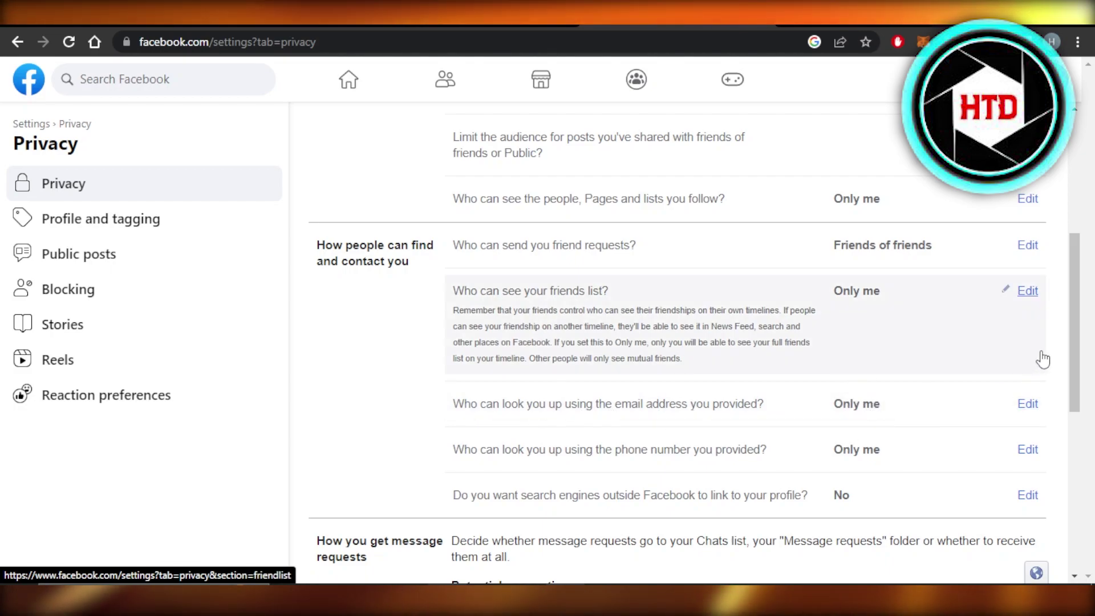
{"action": "scroll", "coordinate": [675, 410], "scroll_direction": "down", "scroll_amount": 1}
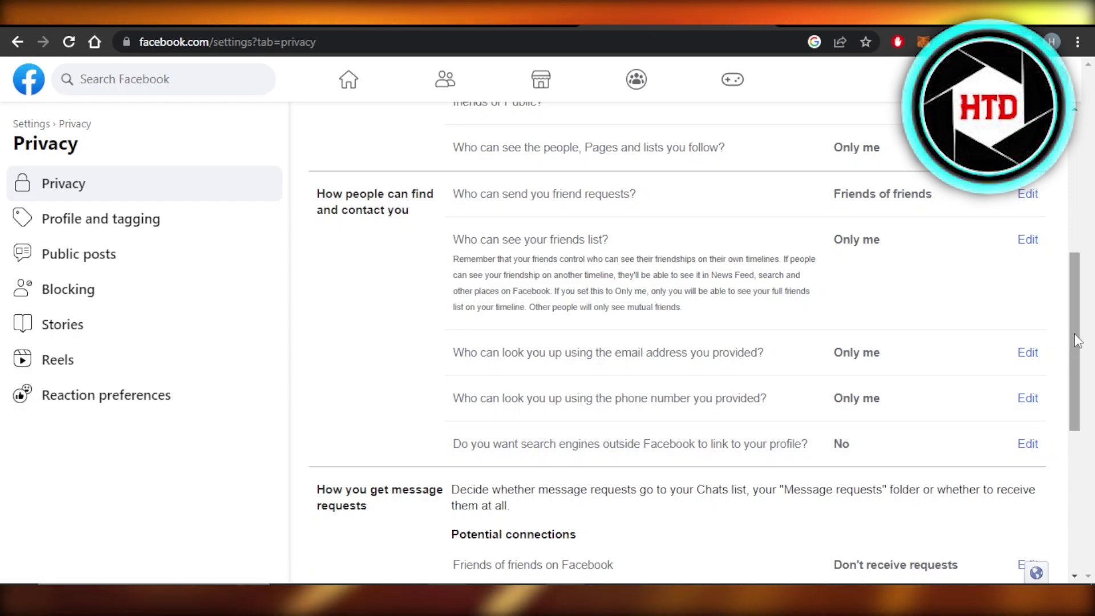
{"action": "left_click_drag", "start_coordinate": [1076, 340], "coordinate": [1089, 406]}
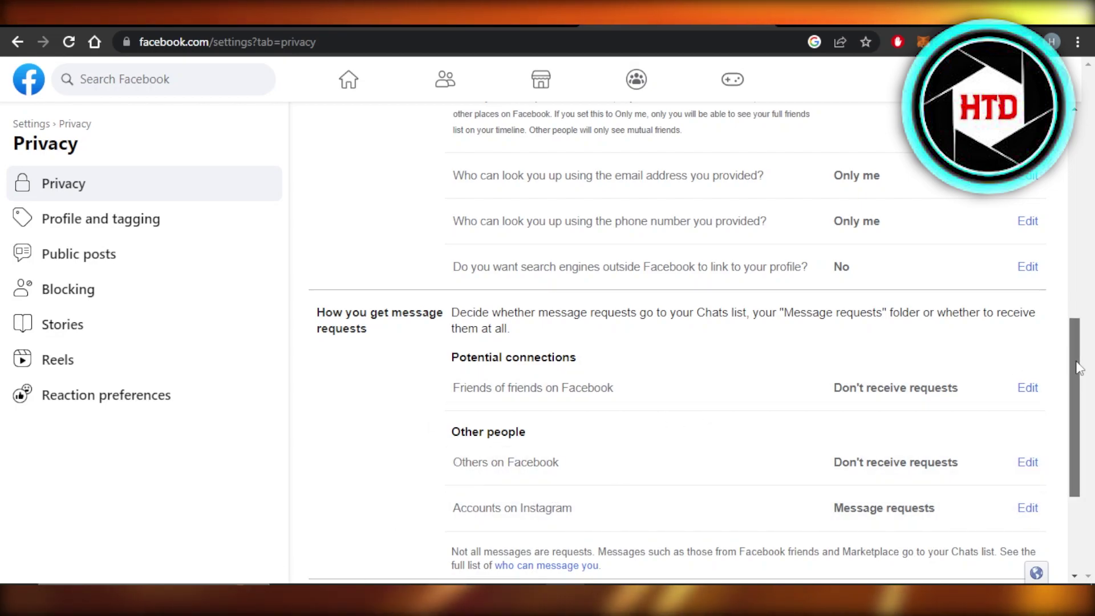
{"action": "left_click_drag", "start_coordinate": [1077, 368], "coordinate": [1074, 156]}
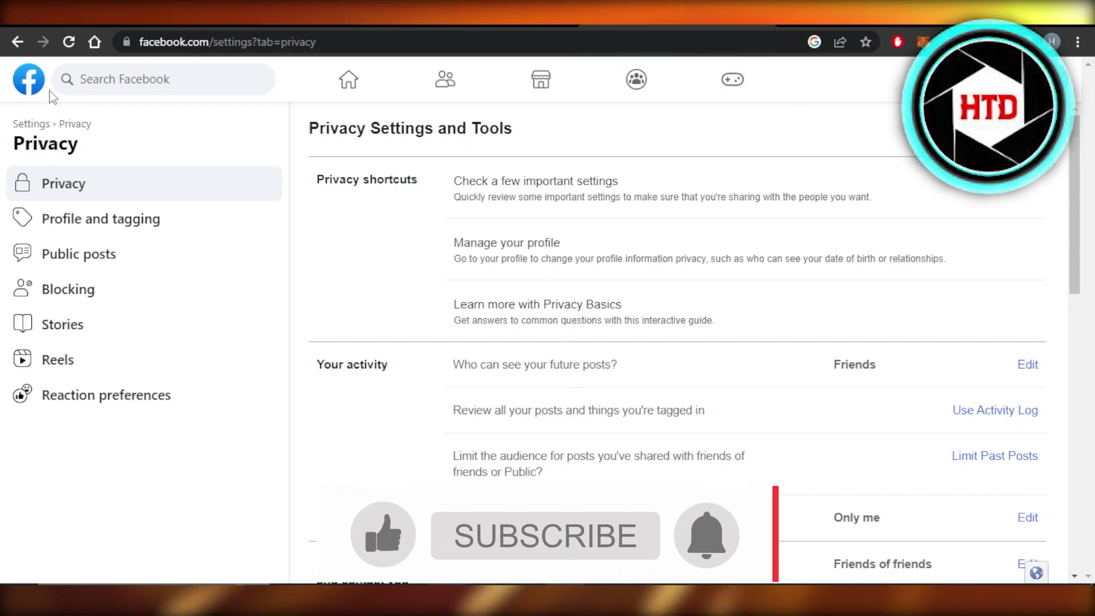
Step: Go back to the Facebook home feed via the top-left logo
{"action": "left_click", "coordinate": [24, 90]}
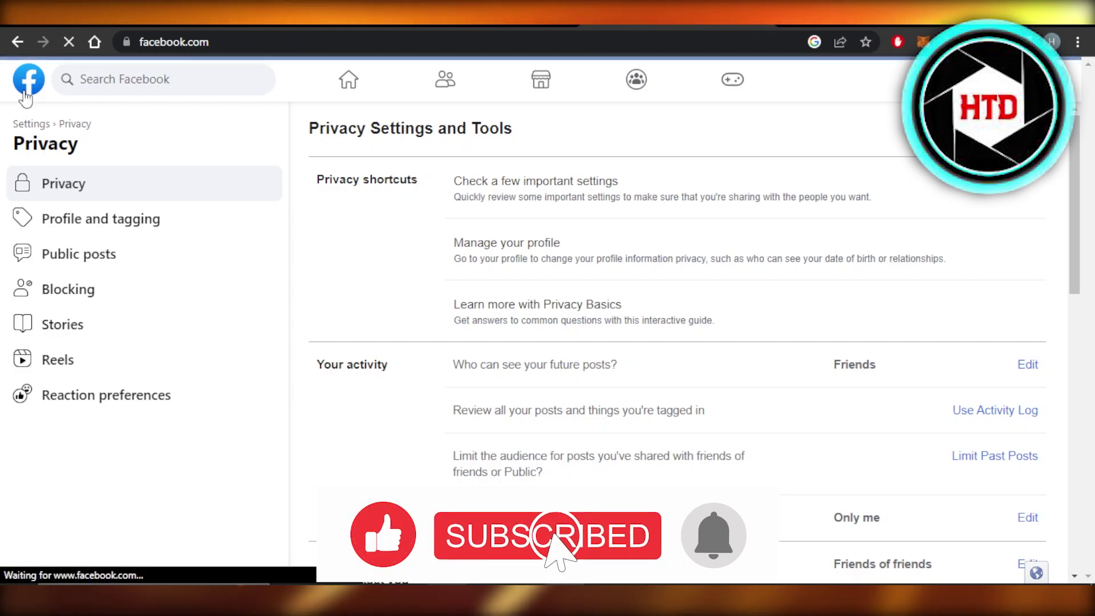